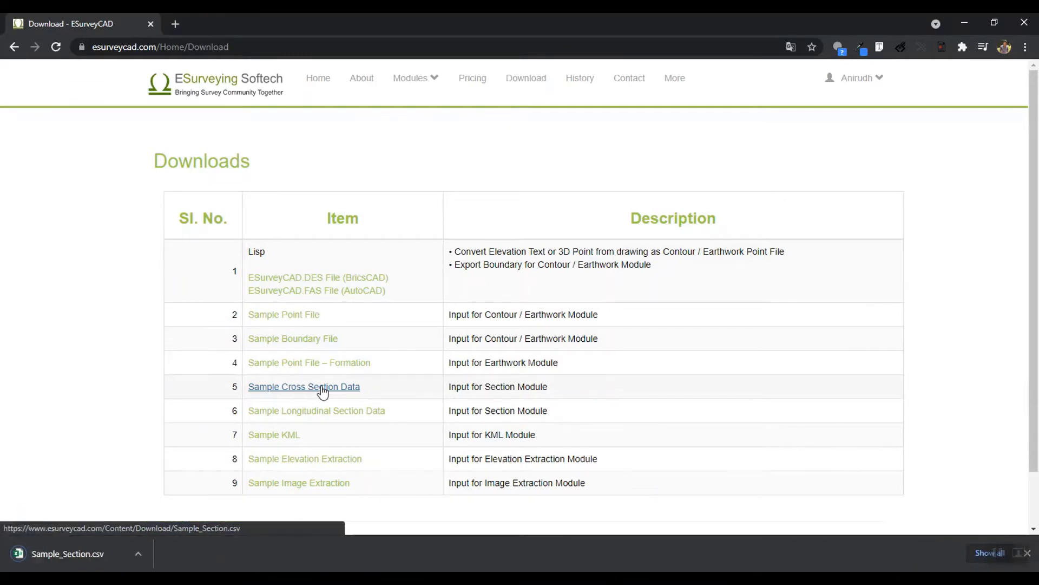
# Open the downloaded Sample_Section.csv and sign in to the ESurveyCAD website with the prefilled credentials
pyautogui.click(89, 546)
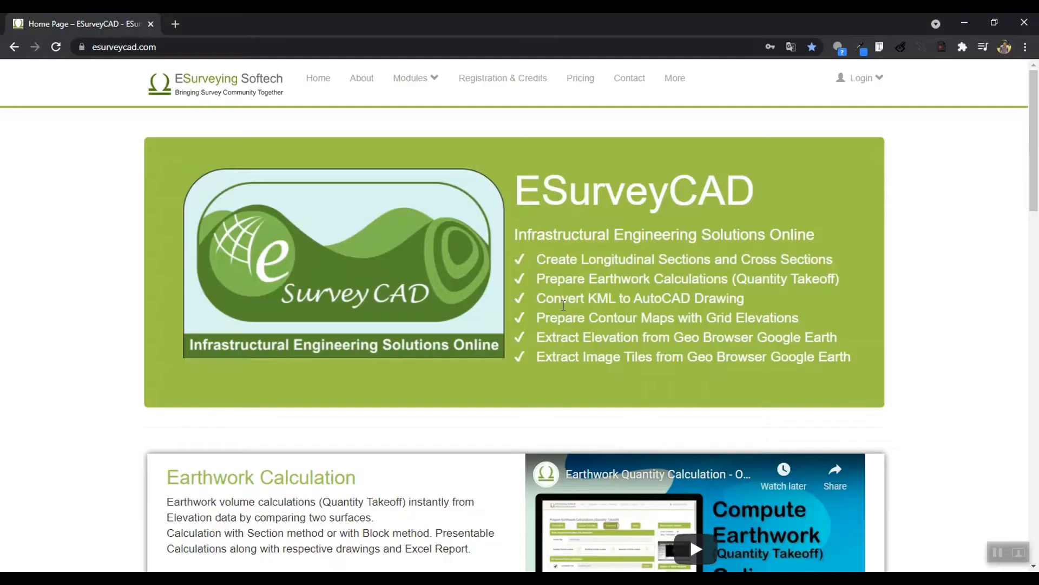
pyautogui.click(853, 89)
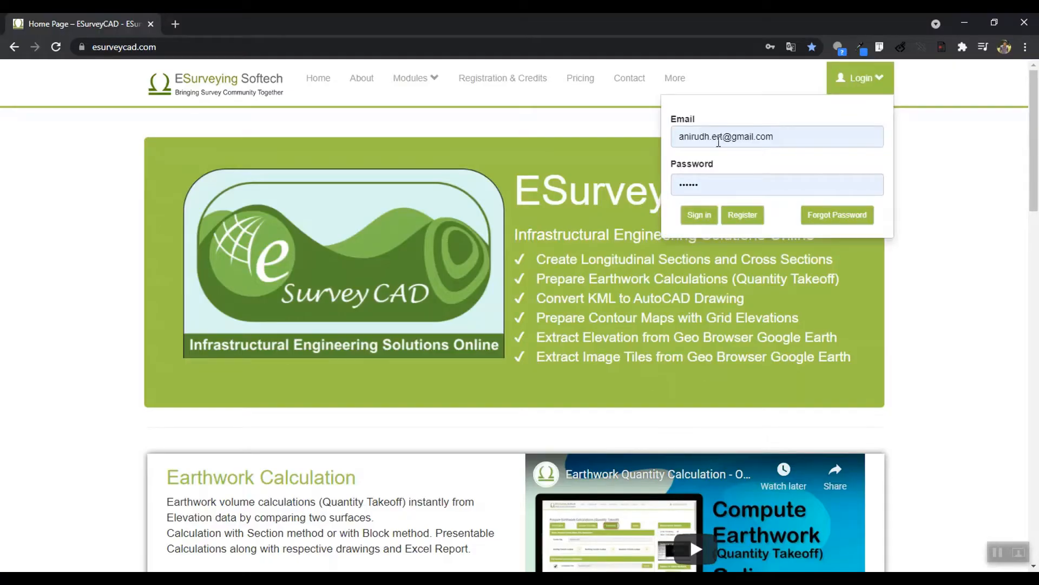
pyautogui.click(699, 214)
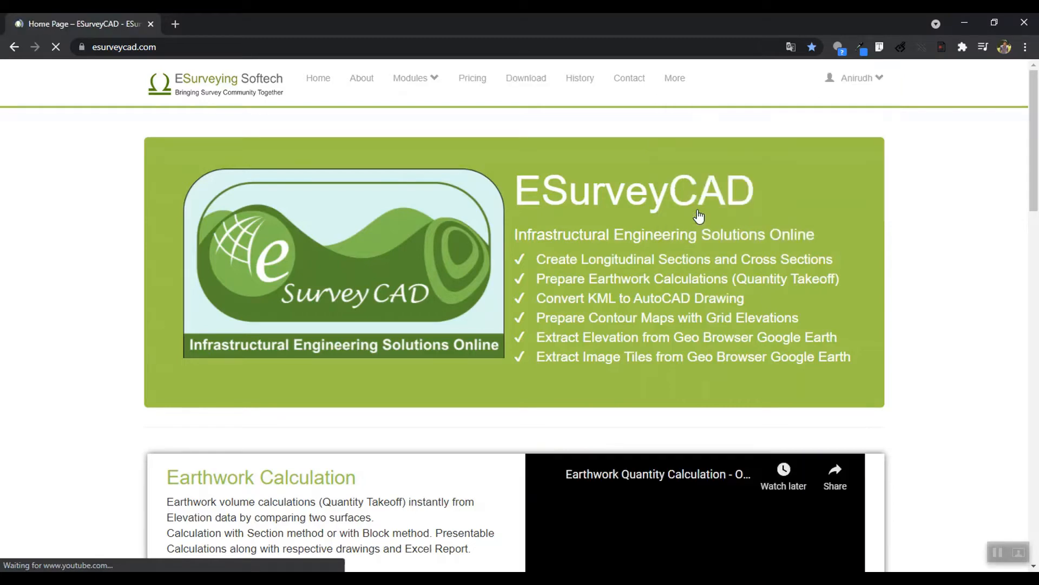
# Open the Section module and load Sample_Section.csv from the Downloads folder as the section data file
pyautogui.click(427, 93)
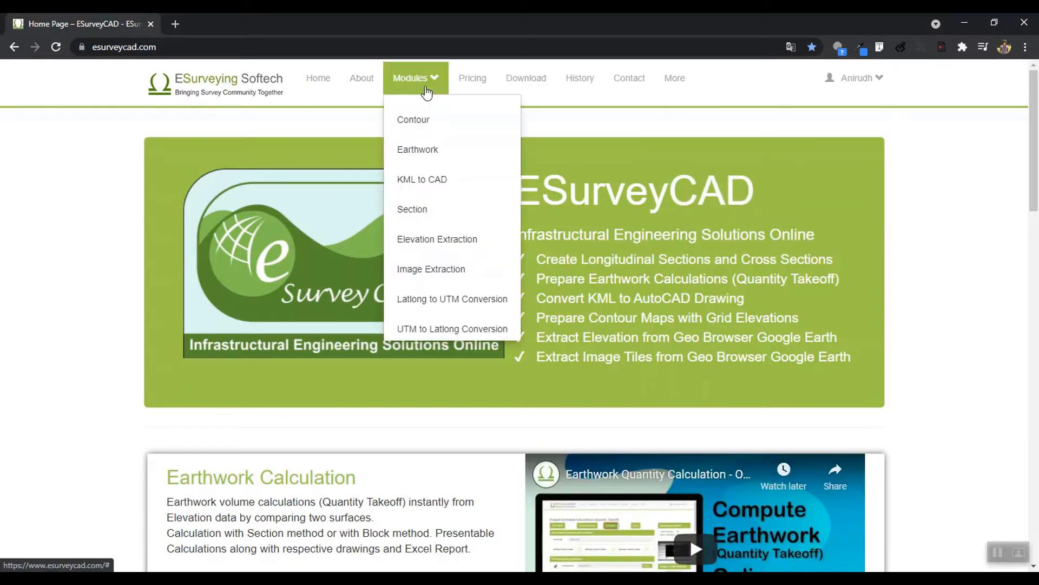
pyautogui.click(415, 209)
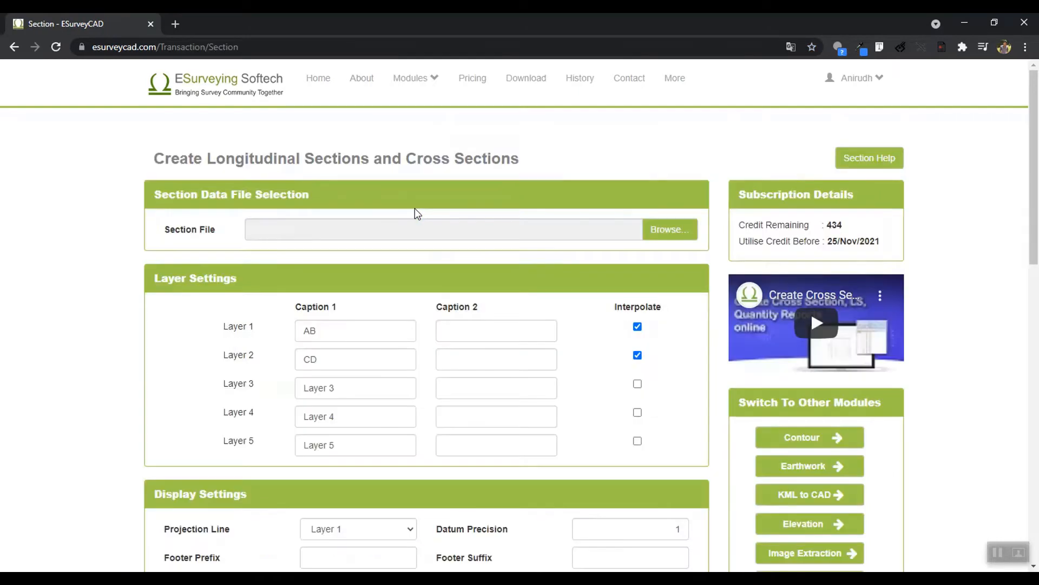
pyautogui.click(682, 235)
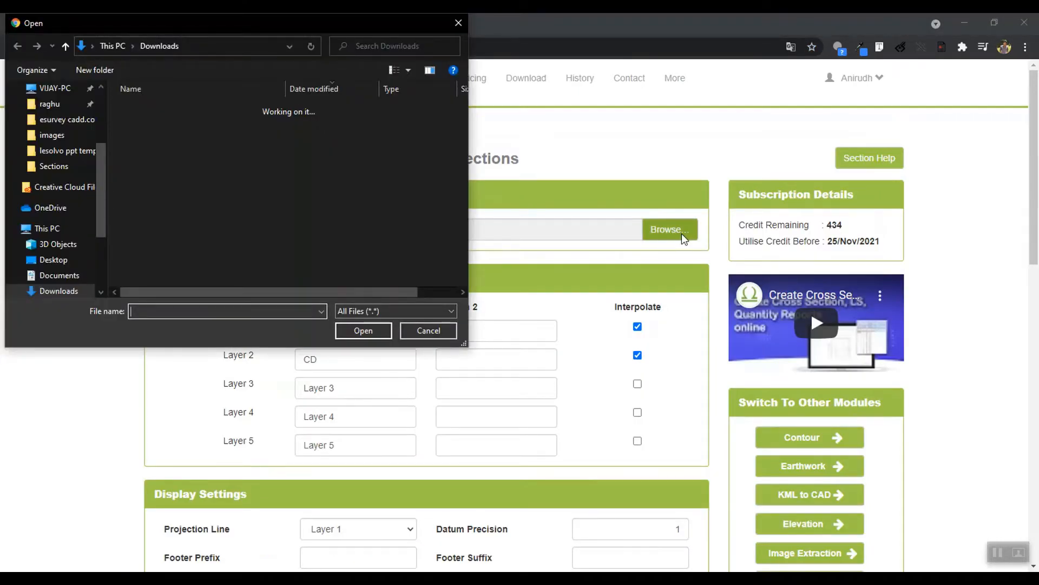
pyautogui.click(219, 140)
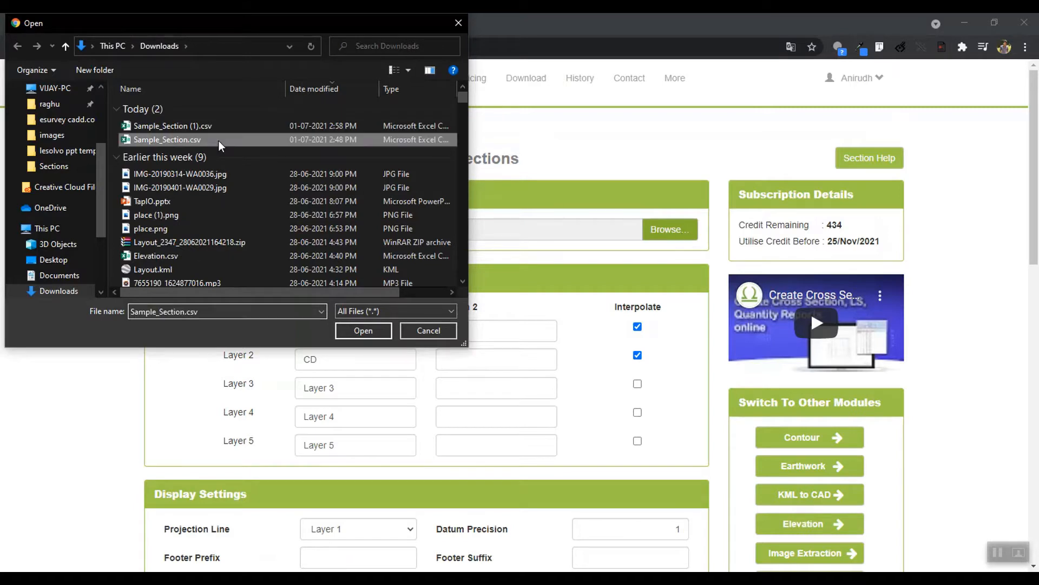
pyautogui.click(365, 332)
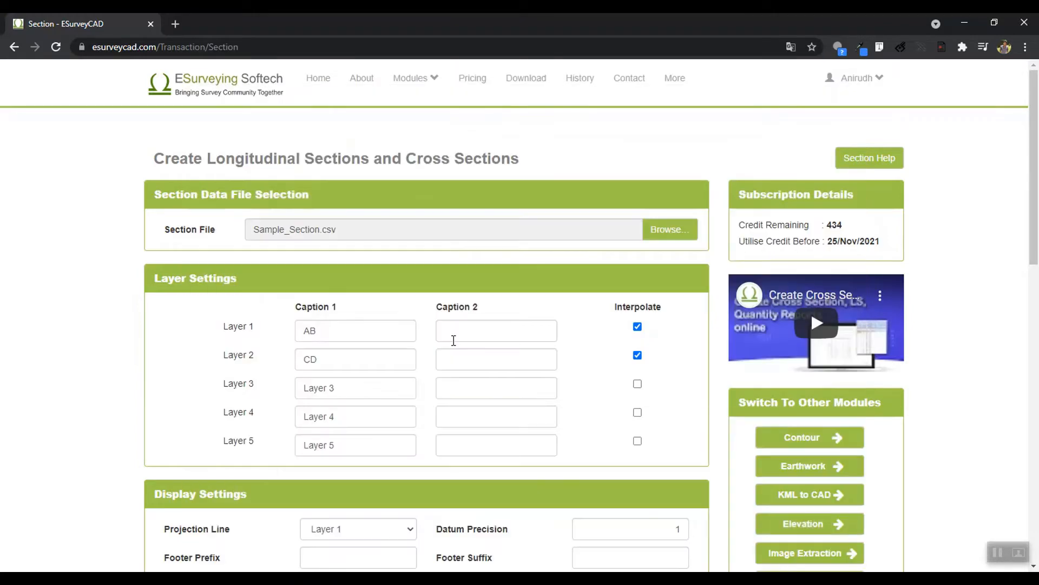
# Set Caption 2 of Layer 1 to OGL and leave interpolation enabled for that layer
pyautogui.click(454, 340)
pyautogui.write('OG')
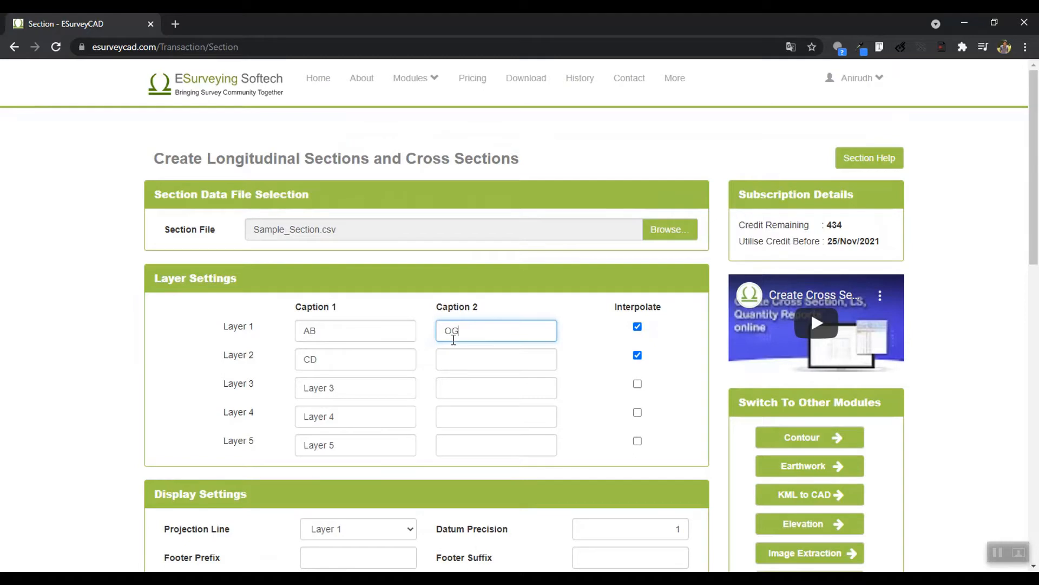
pyautogui.write('L')
pyautogui.click(637, 327)
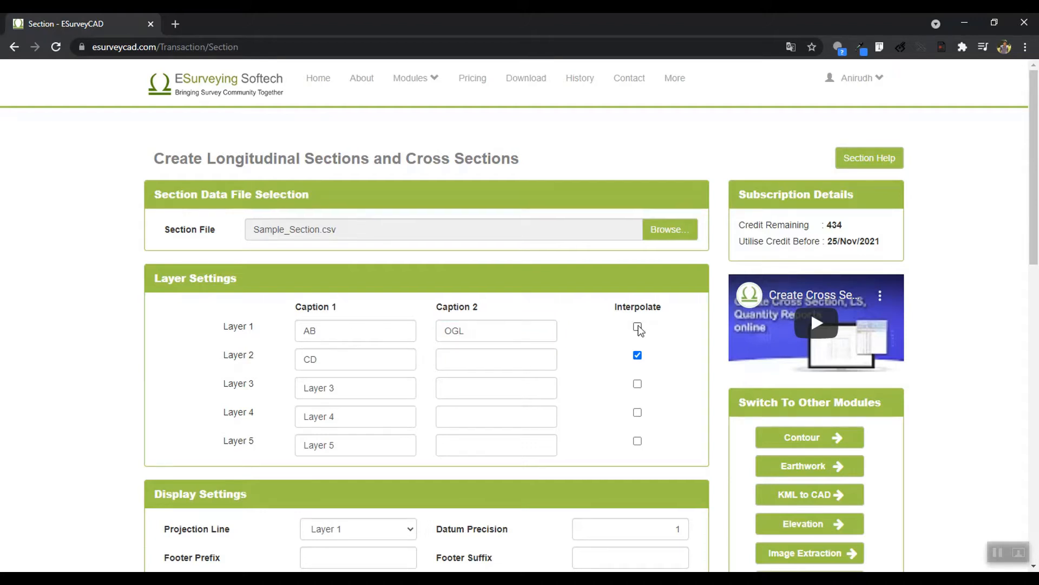
pyautogui.click(638, 327)
# Choose Layer 1 as the projection line in the display settings and check the datum precision
pyautogui.scroll(-2, 599, 366)
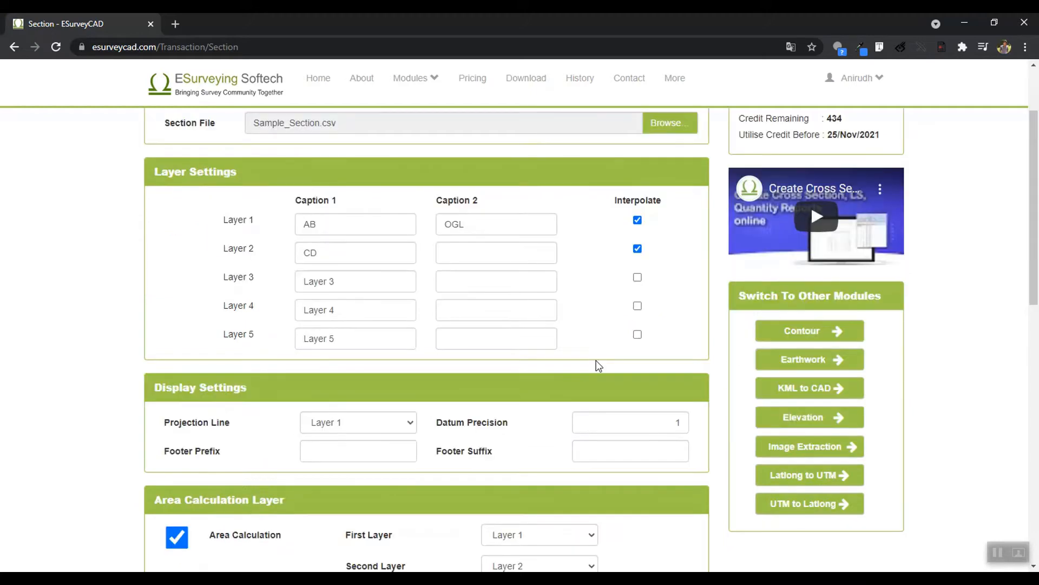
pyautogui.scroll(-1, 596, 361)
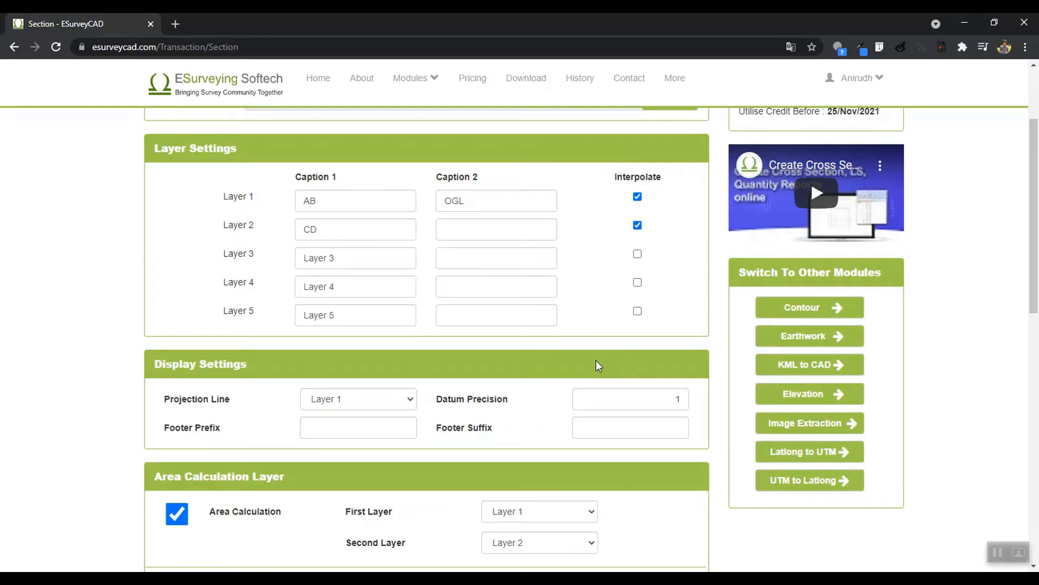
pyautogui.scroll(-2, 596, 361)
pyautogui.click(350, 333)
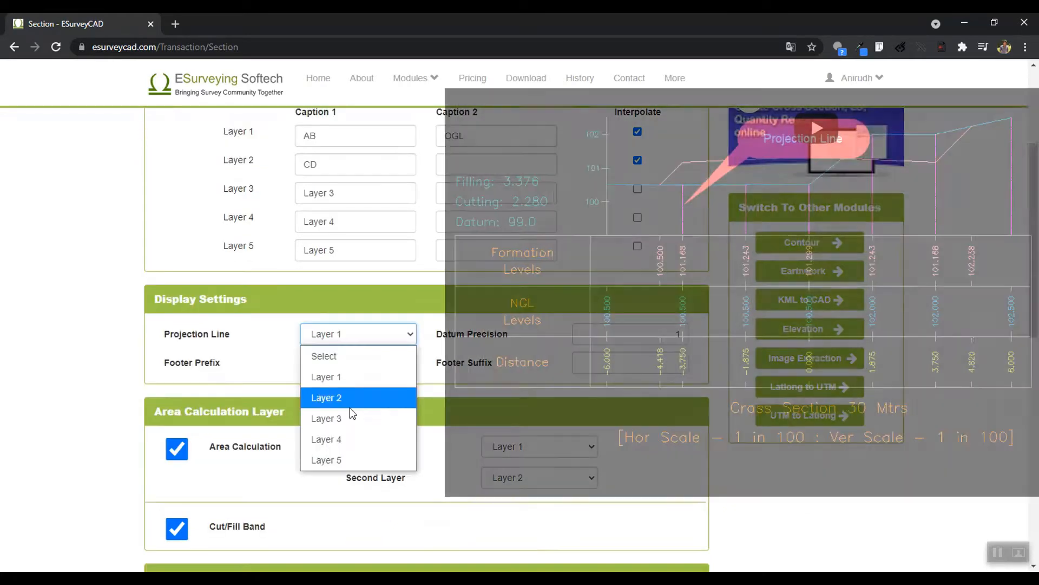
pyautogui.click(340, 375)
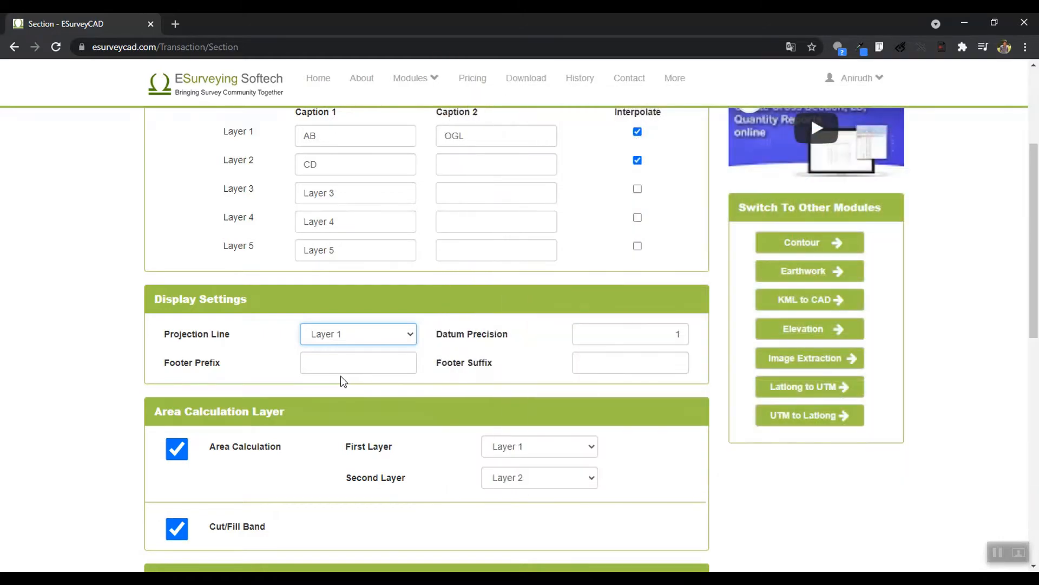
pyautogui.click(619, 335)
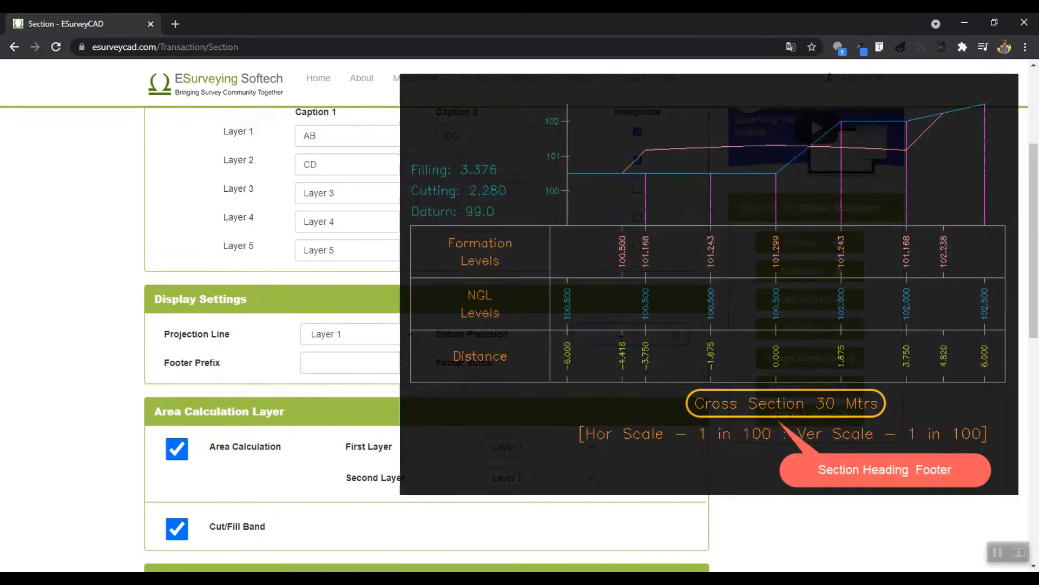
# Review the area calculation layers, the cut/fill band option and the horizontal and vertical scale settings
pyautogui.scroll(-2, 271, 324)
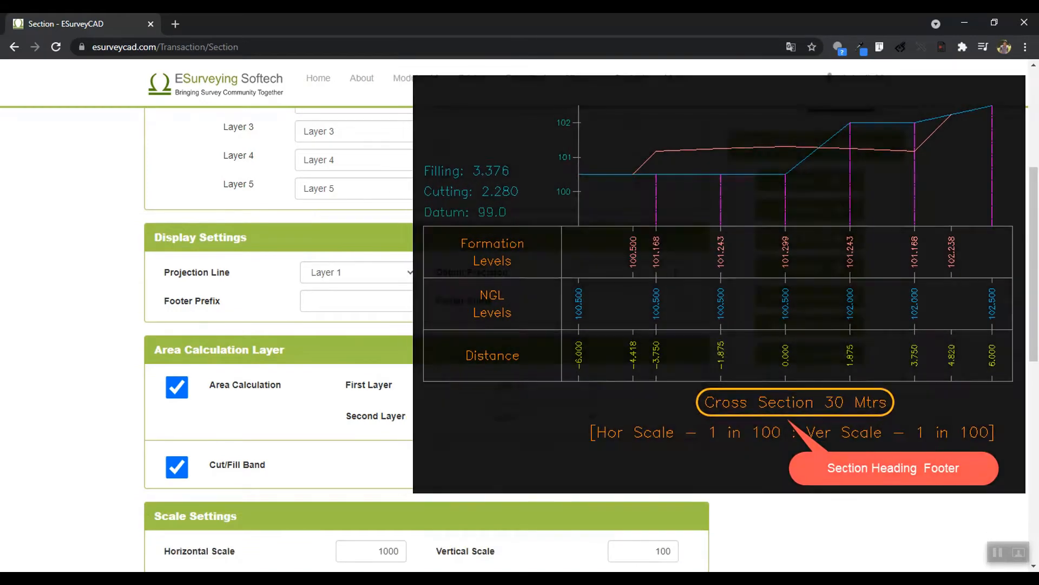
pyautogui.scroll(-2, 384, 368)
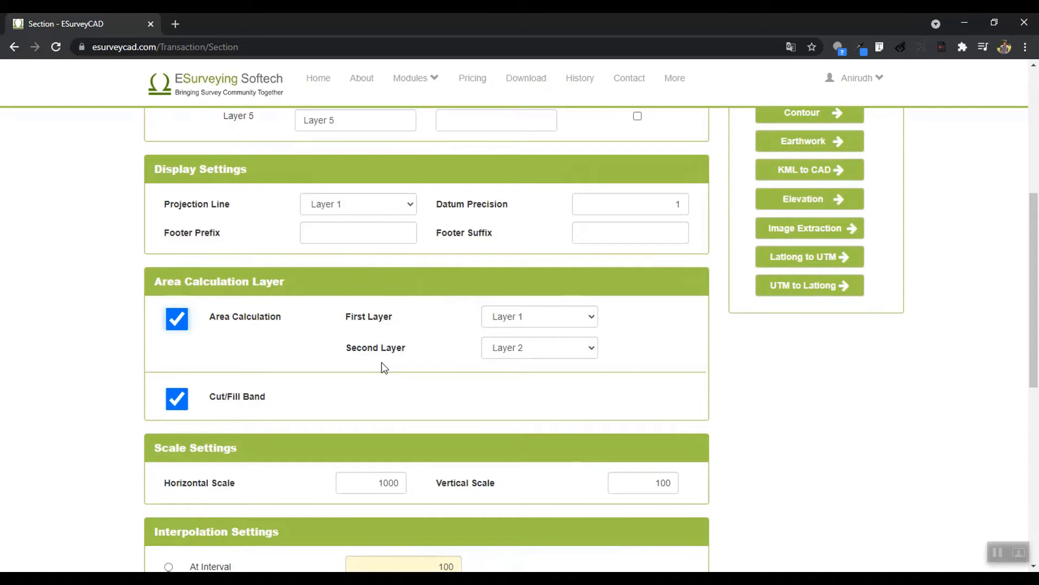
pyautogui.click(525, 322)
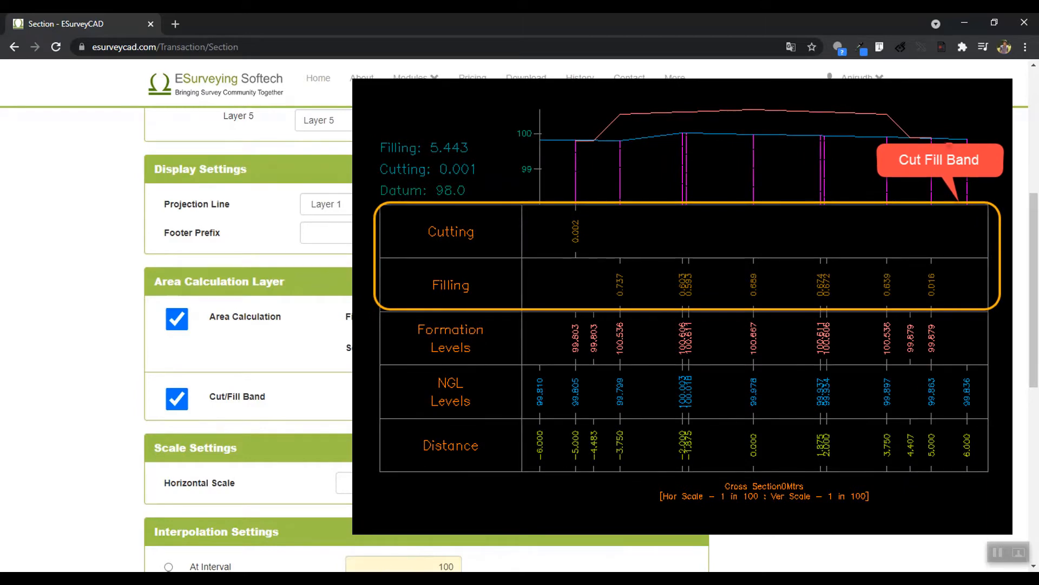
pyautogui.scroll(-1, 524, 327)
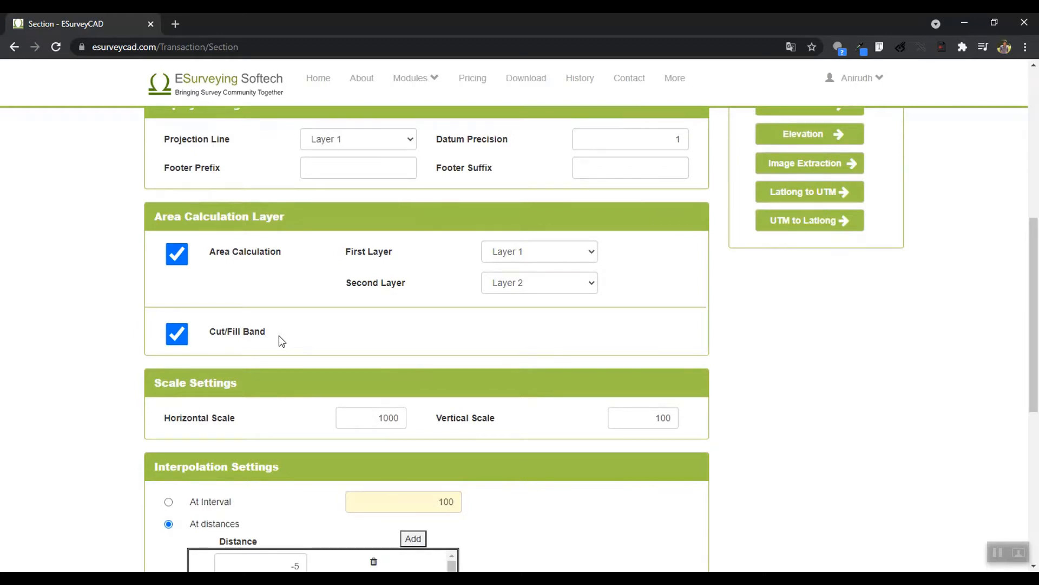
pyautogui.scroll(-2, 279, 336)
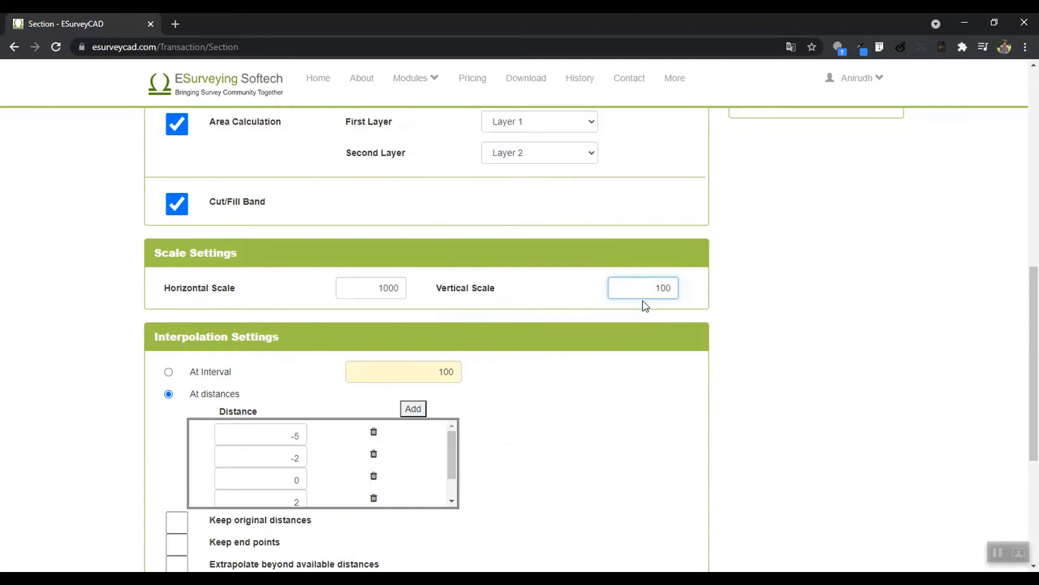
pyautogui.scroll(-1, 642, 307)
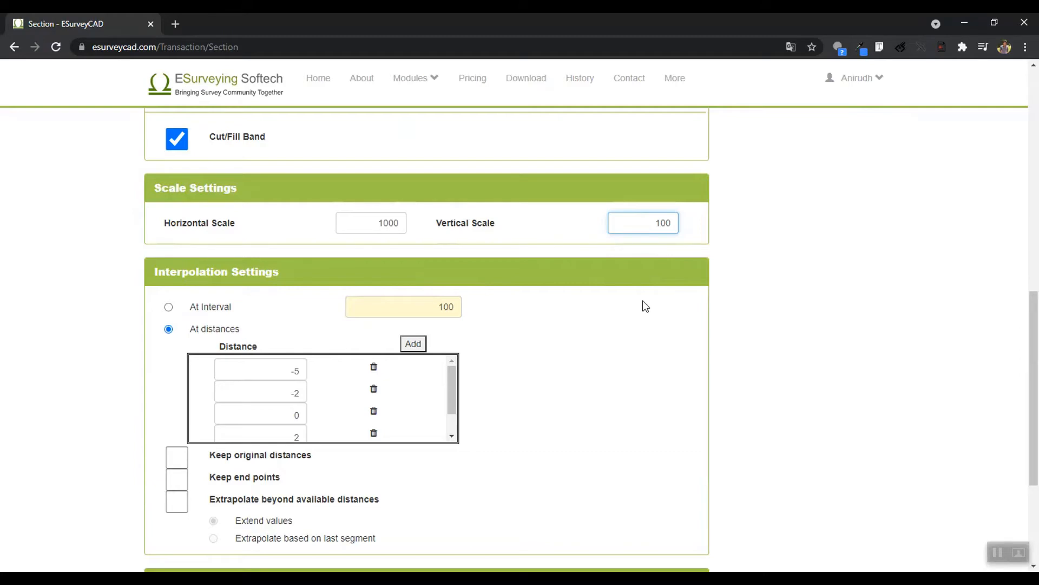
# Enable keeping original distances, keeping end points and extrapolating beyond available distances with extended values, and generate the section
pyautogui.click(442, 306)
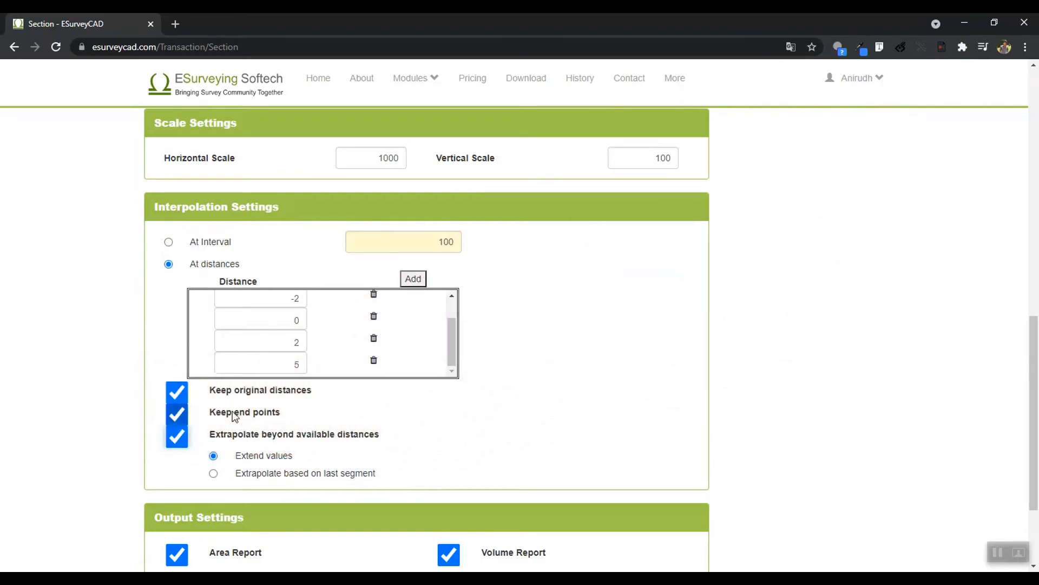
pyautogui.scroll(-1, 234, 417)
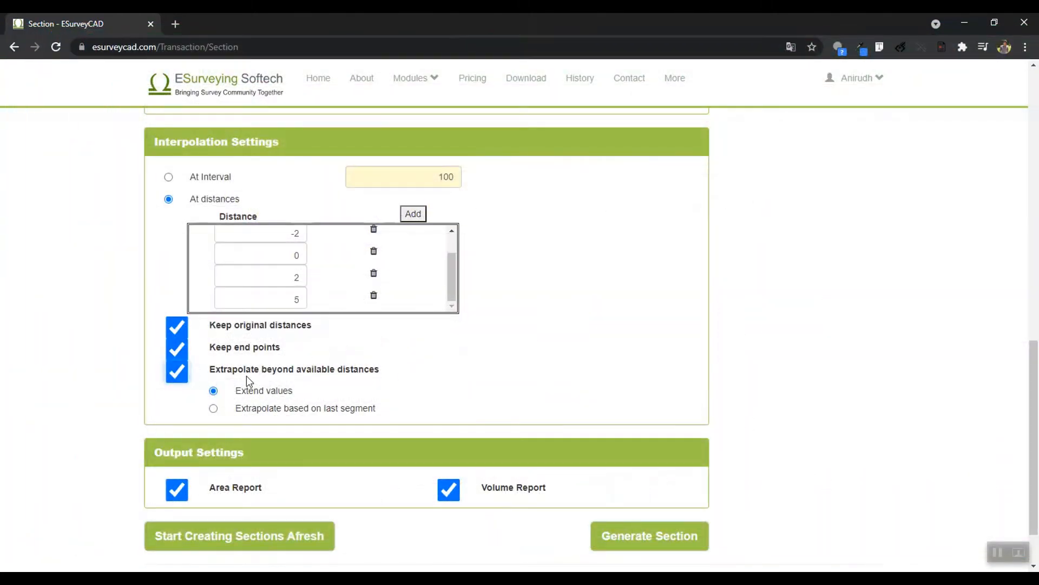
pyautogui.click(664, 467)
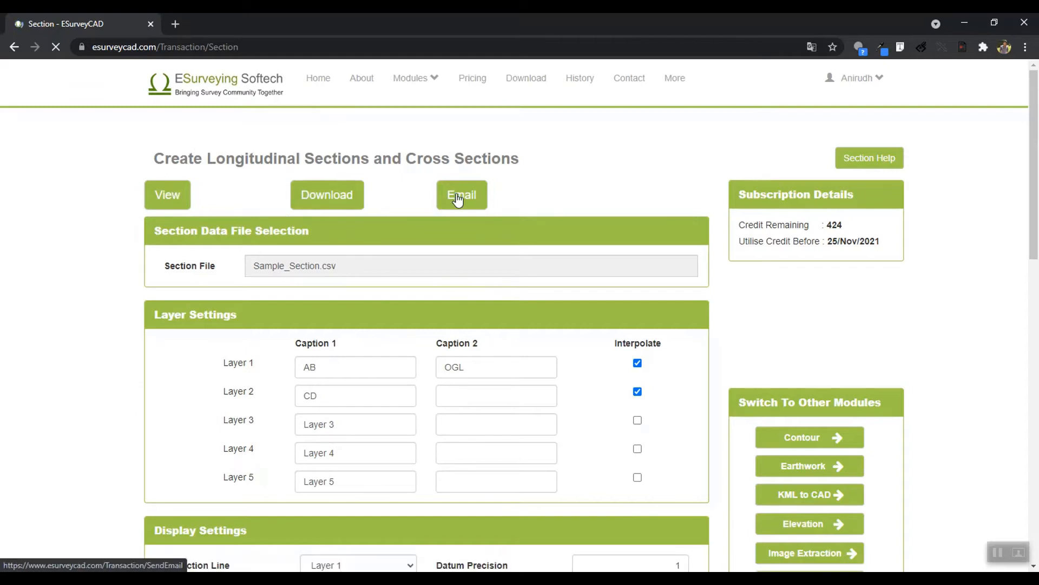
# View the generated section drawings in the online file viewer
pyautogui.click(171, 195)
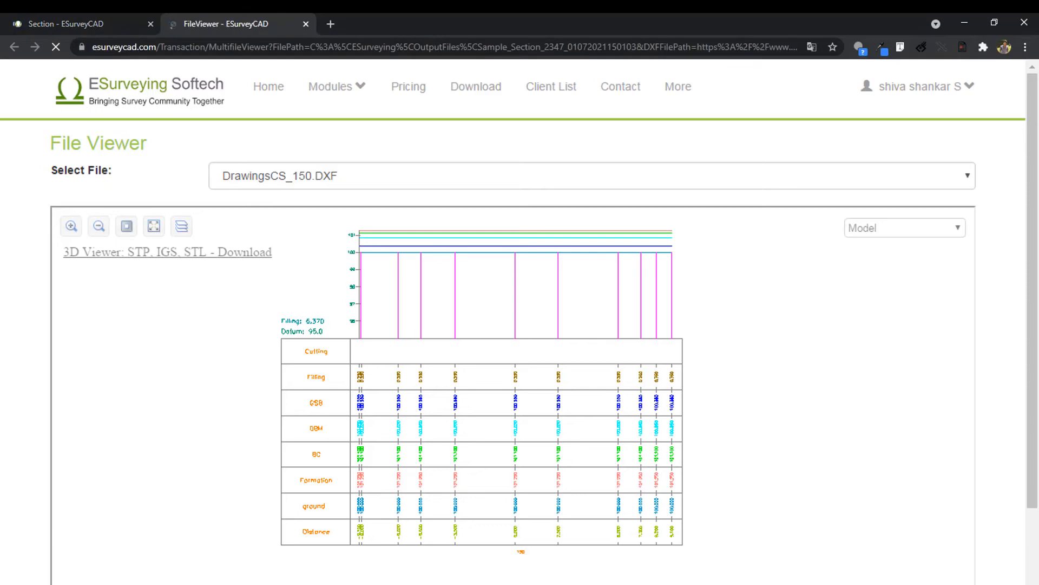
pyautogui.click(93, 16)
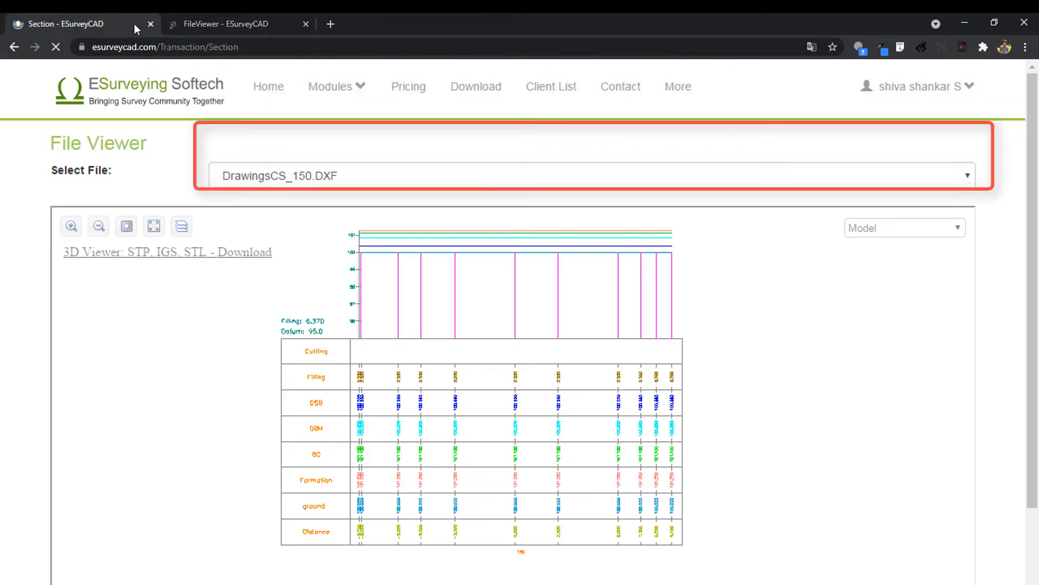
pyautogui.click(242, 21)
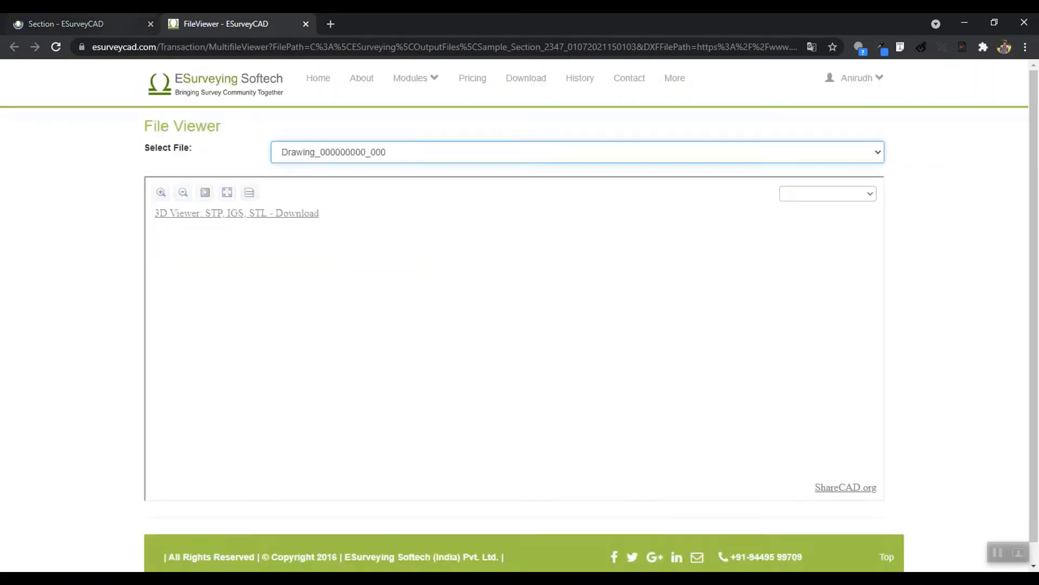
# Return to the Section page, download the generated section files and send them by email
pyautogui.click(116, 22)
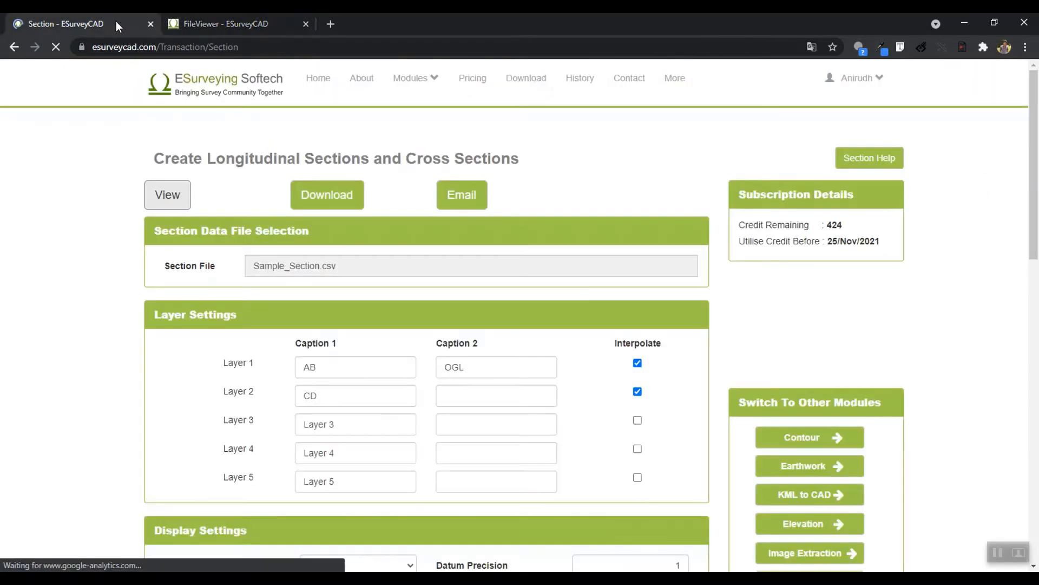
pyautogui.click(327, 203)
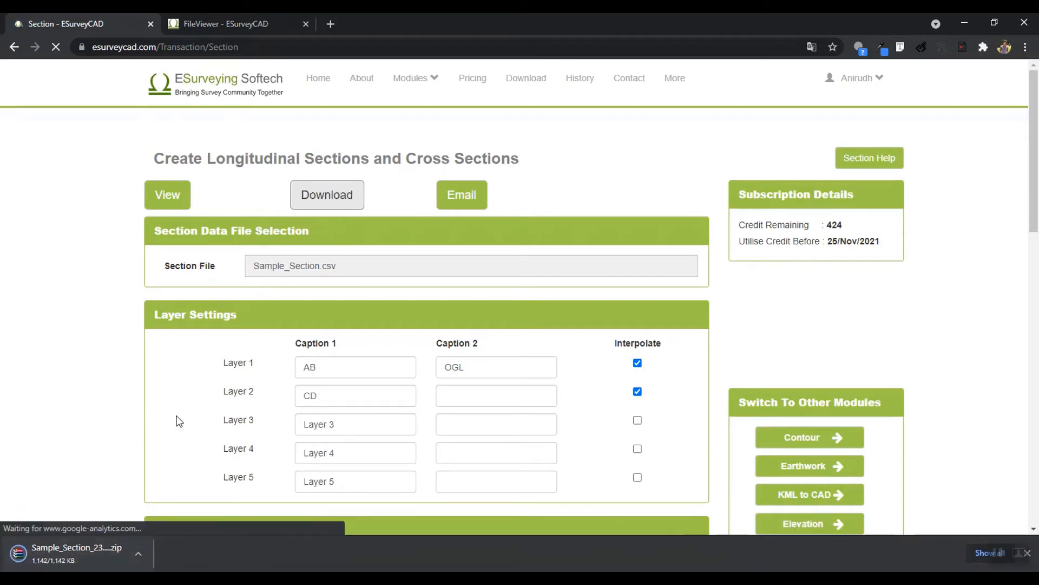
pyautogui.click(455, 201)
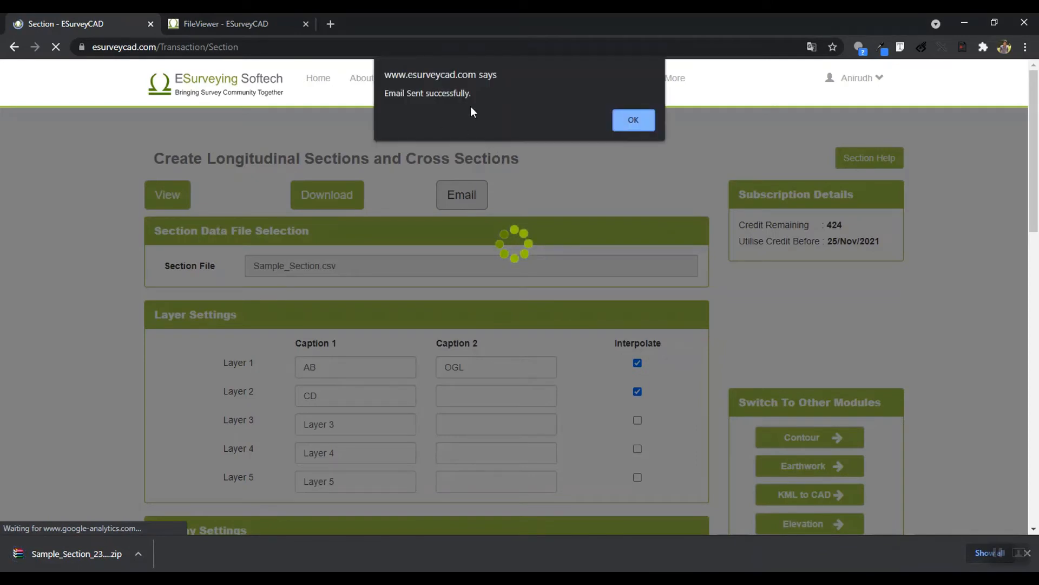
pyautogui.click(633, 120)
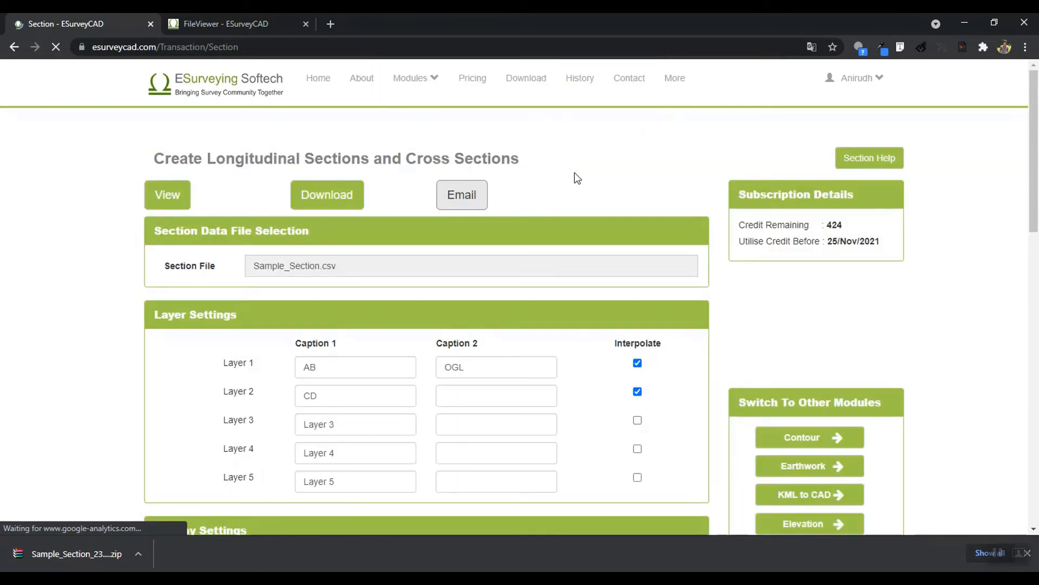